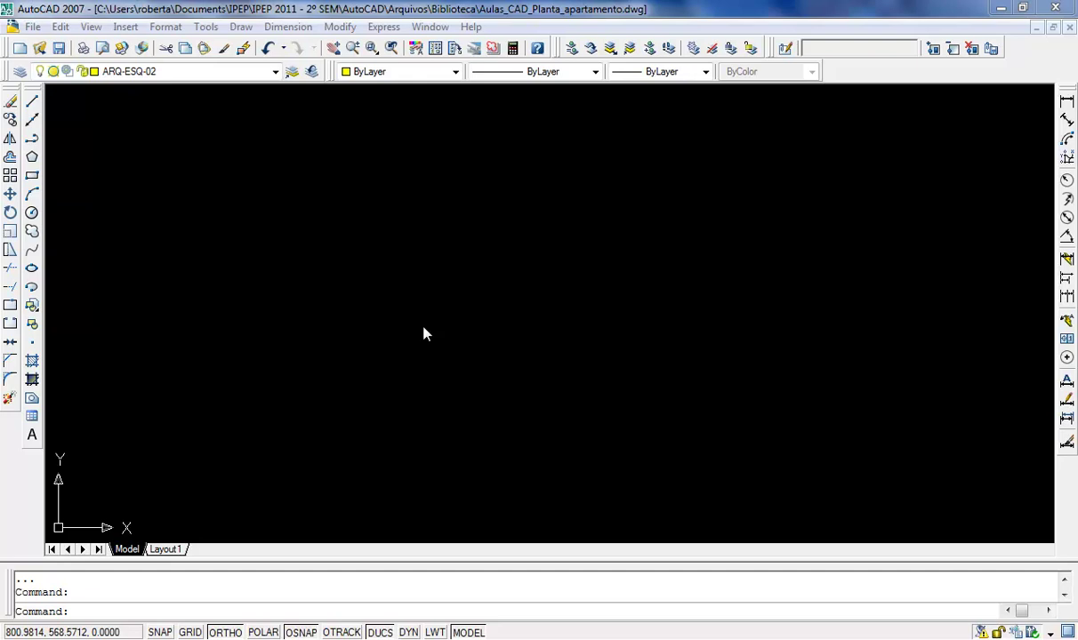
Step: Try starting the rectangle command from the Draw menu and by typing REC, cancelling each time
left_click(242, 26)
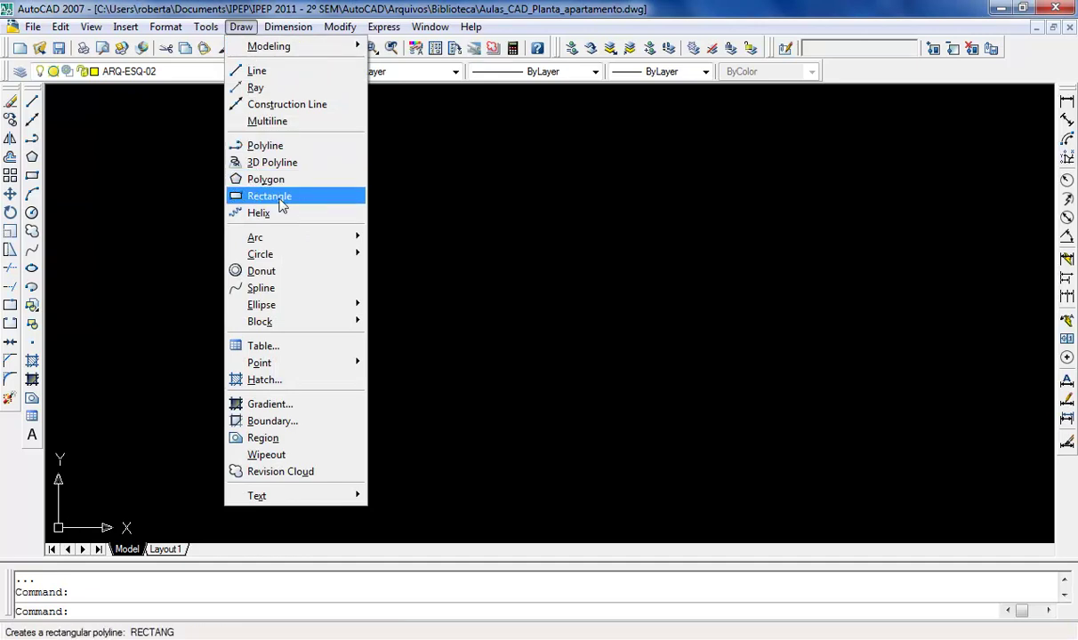
left_click(281, 205)
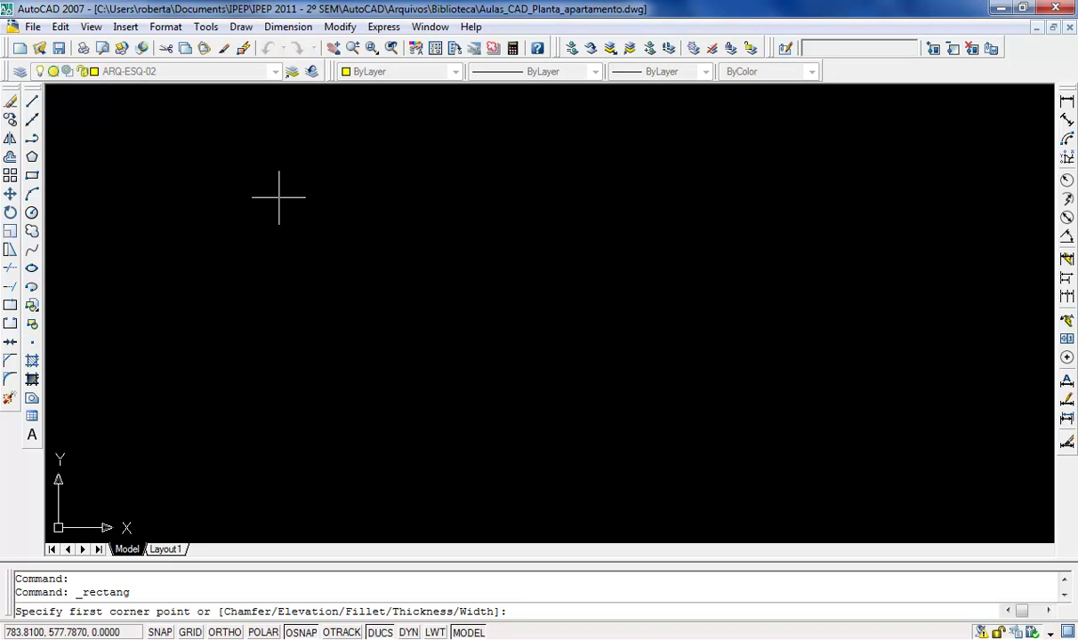
key("Escape")
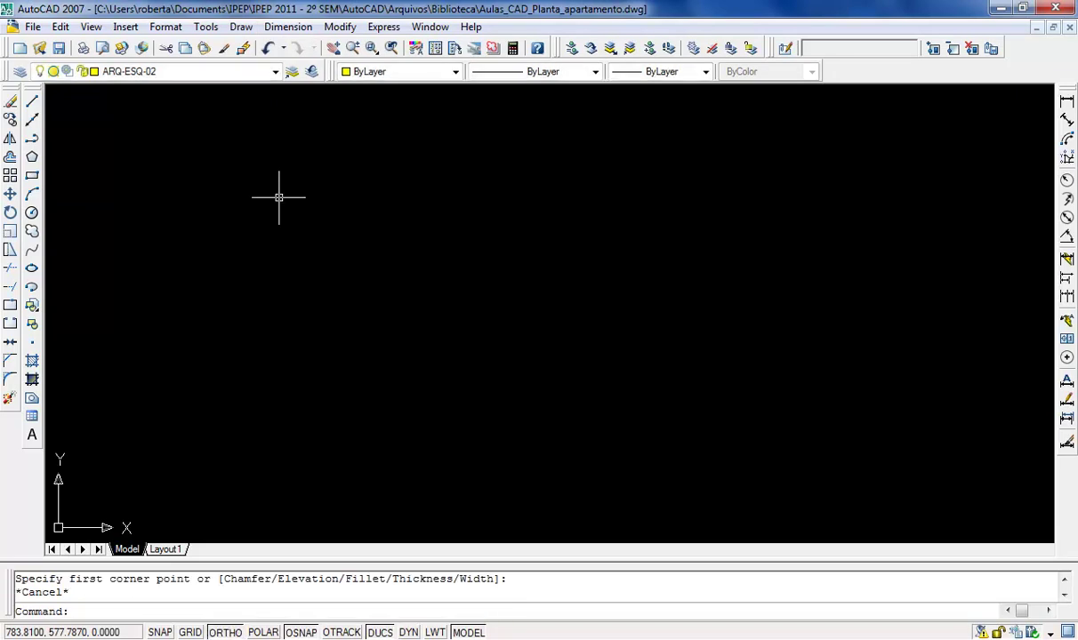
type("rec")
key("Return")
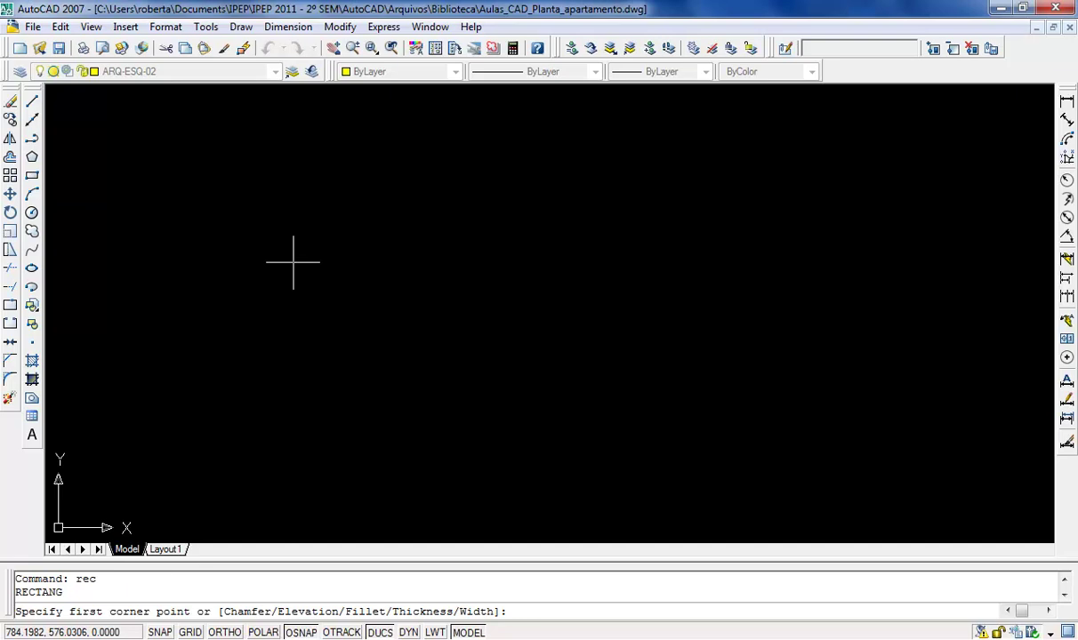
key("Escape")
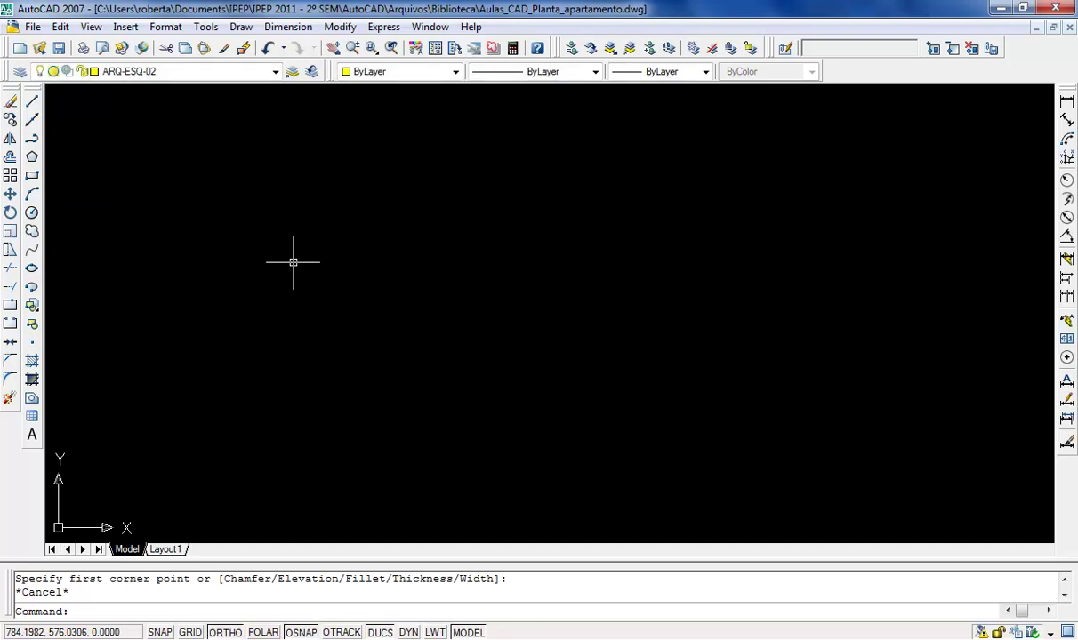
Step: Draw a rectangle from Draw > Rectangle in the upper left of model space
left_click(242, 27)
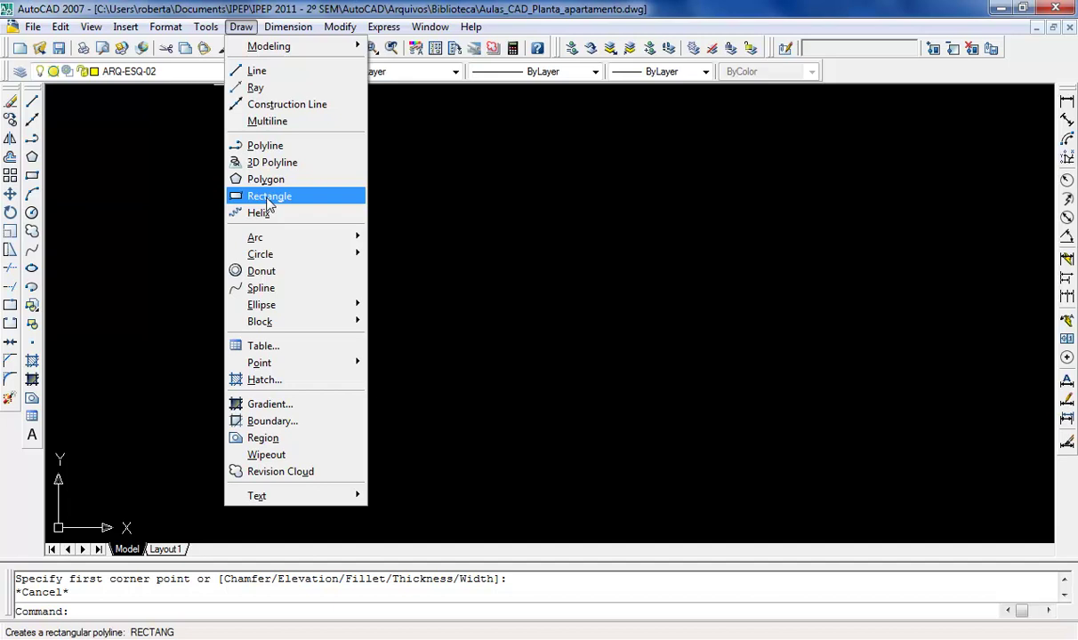
left_click(267, 197)
left_click(178, 161)
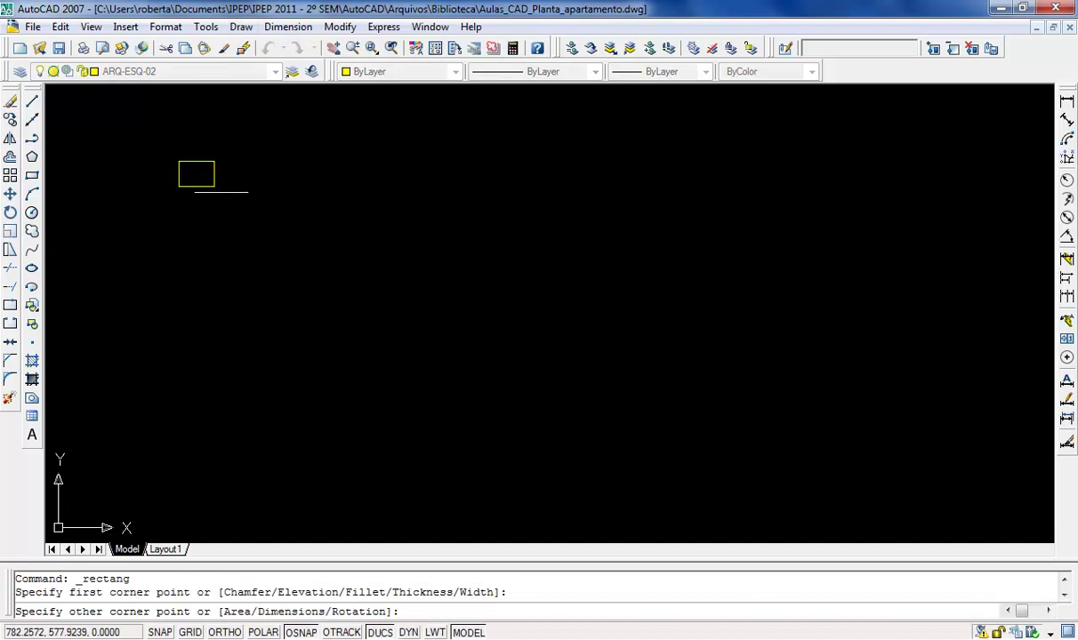
left_click(451, 326)
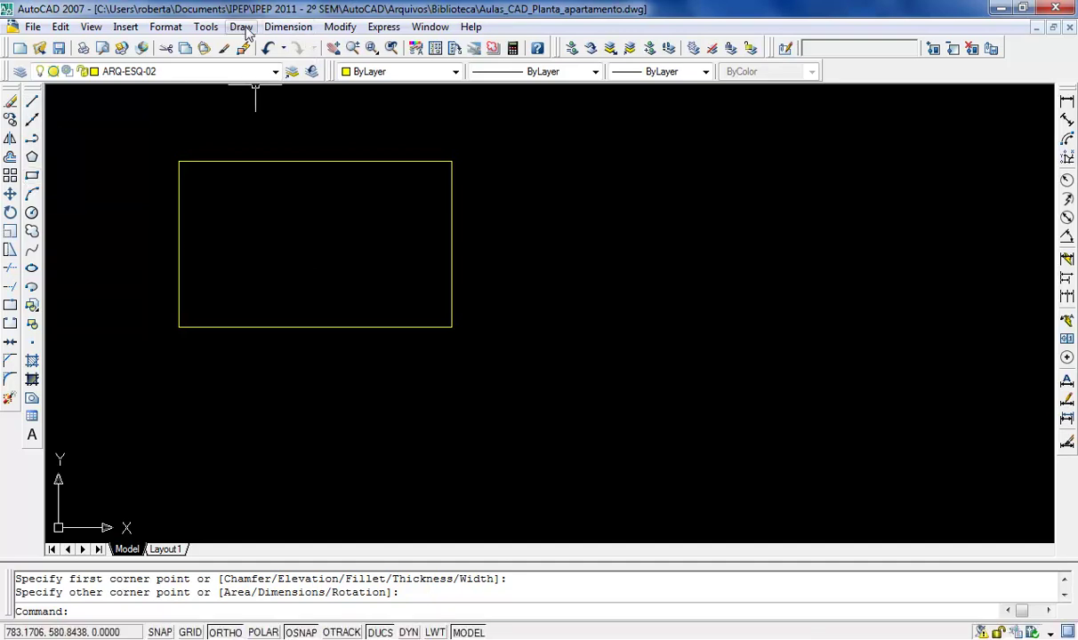
Step: Draw a second, larger rectangle to the right of the first one
left_click(33, 177)
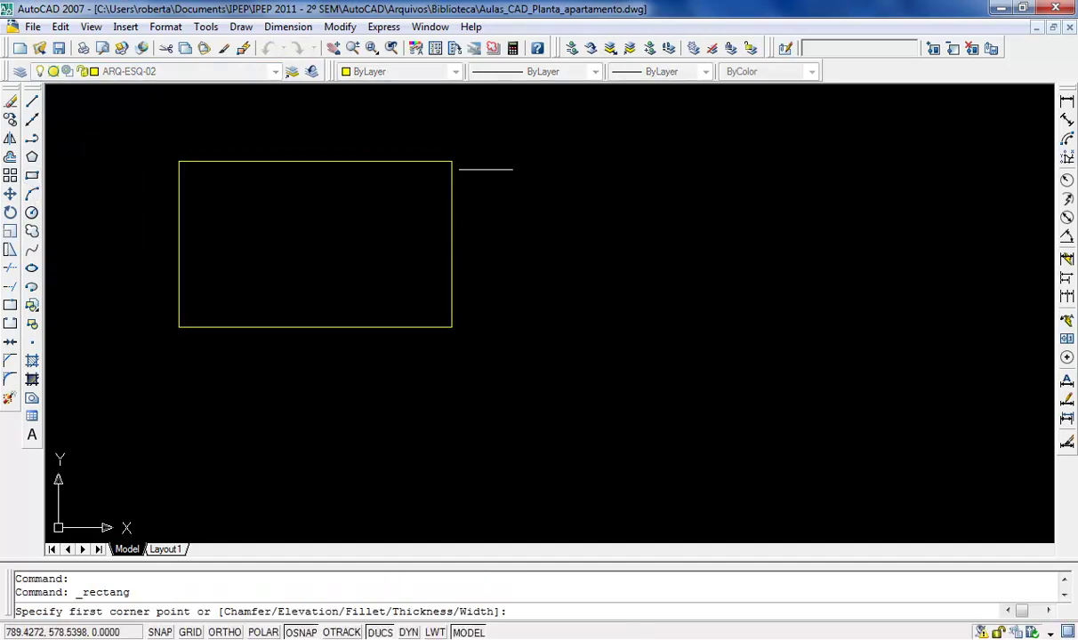
left_click(503, 165)
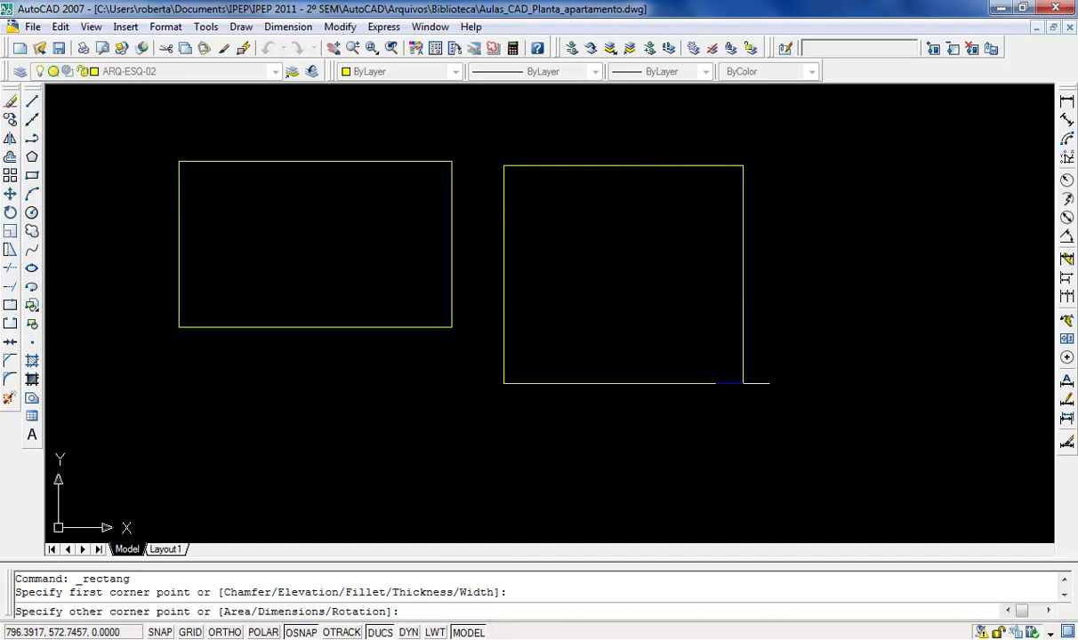
left_click(805, 396)
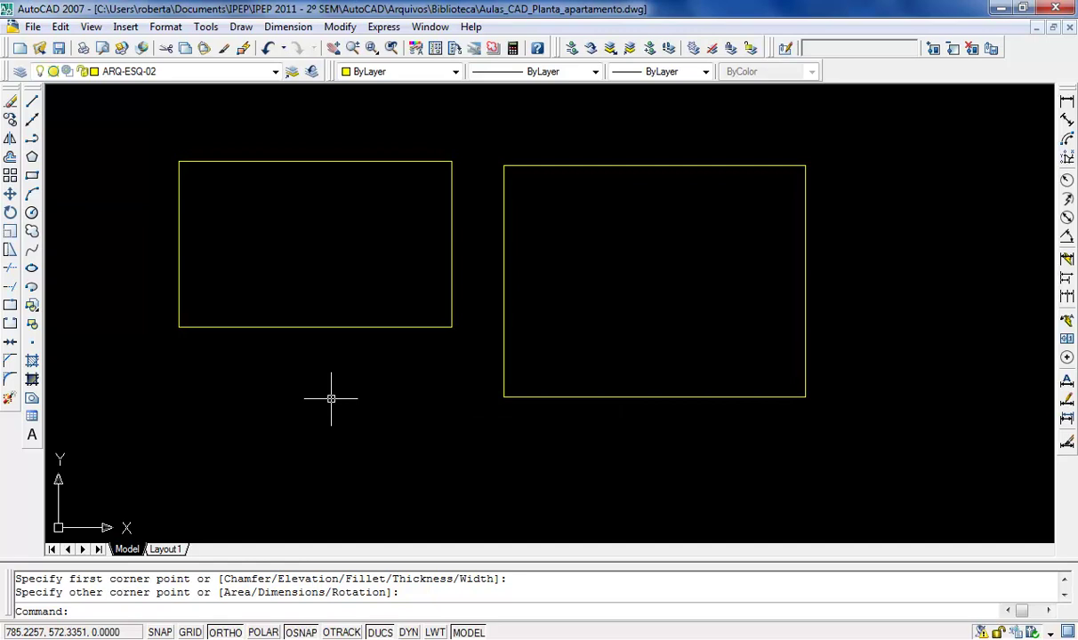
type("rec")
Step: Run REC and draw a third, differently sized rectangle below the first one
key("Return")
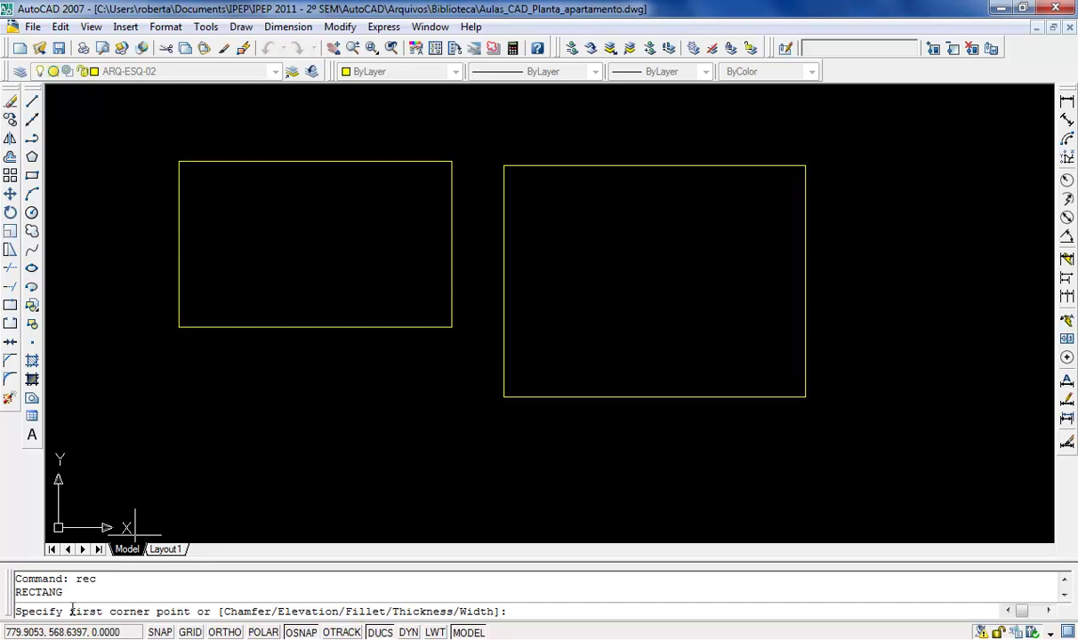
left_click(143, 357)
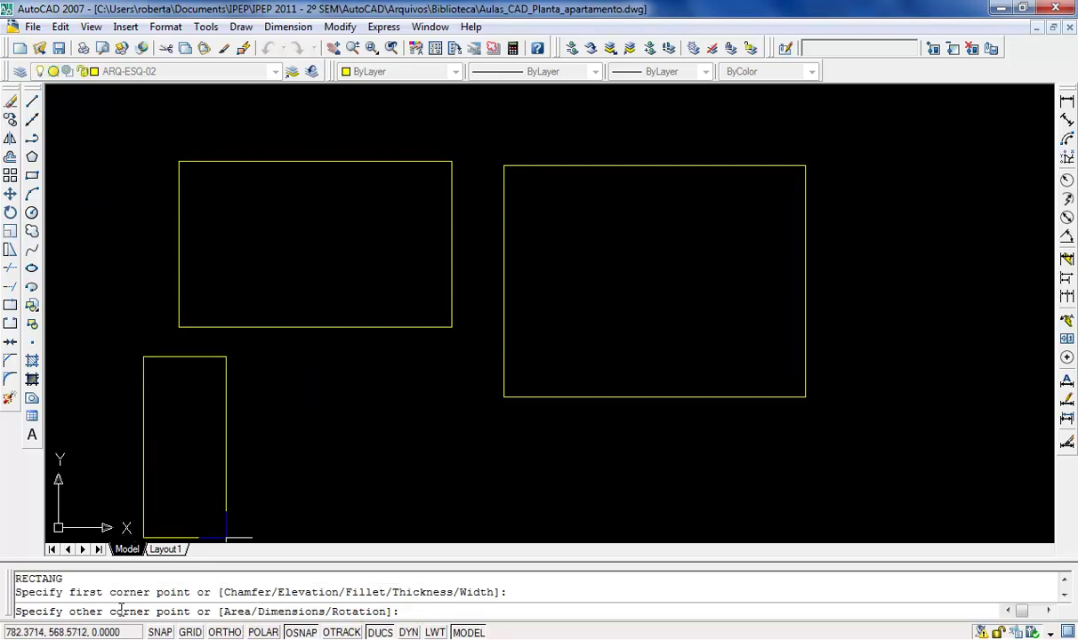
left_click(391, 486)
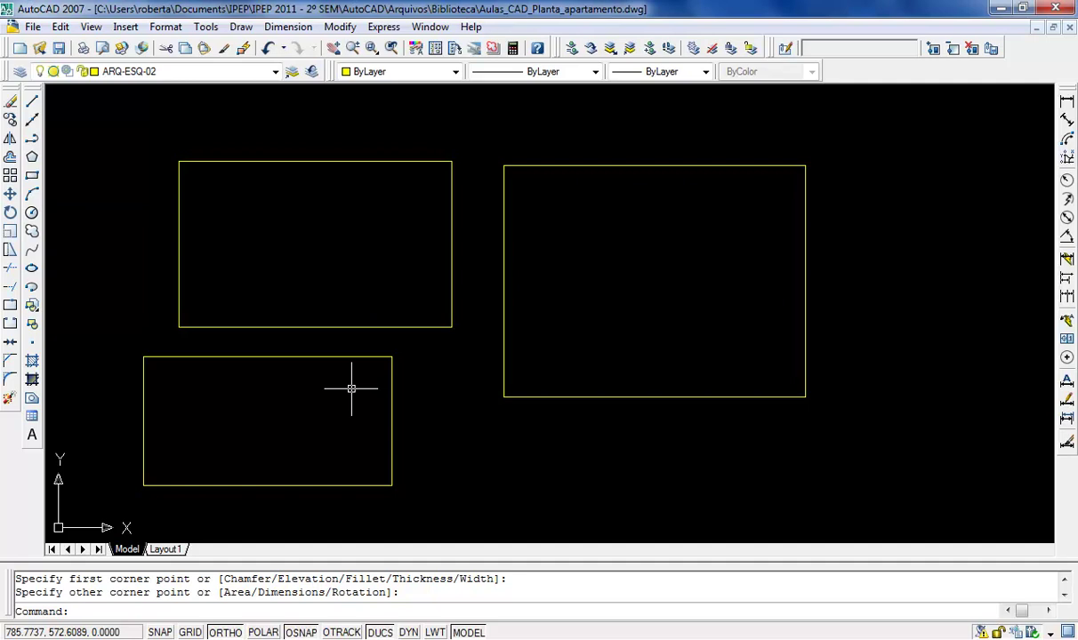
Step: Open the File menu, dismiss it, and open it again without changing the rectangles
left_click(32, 27)
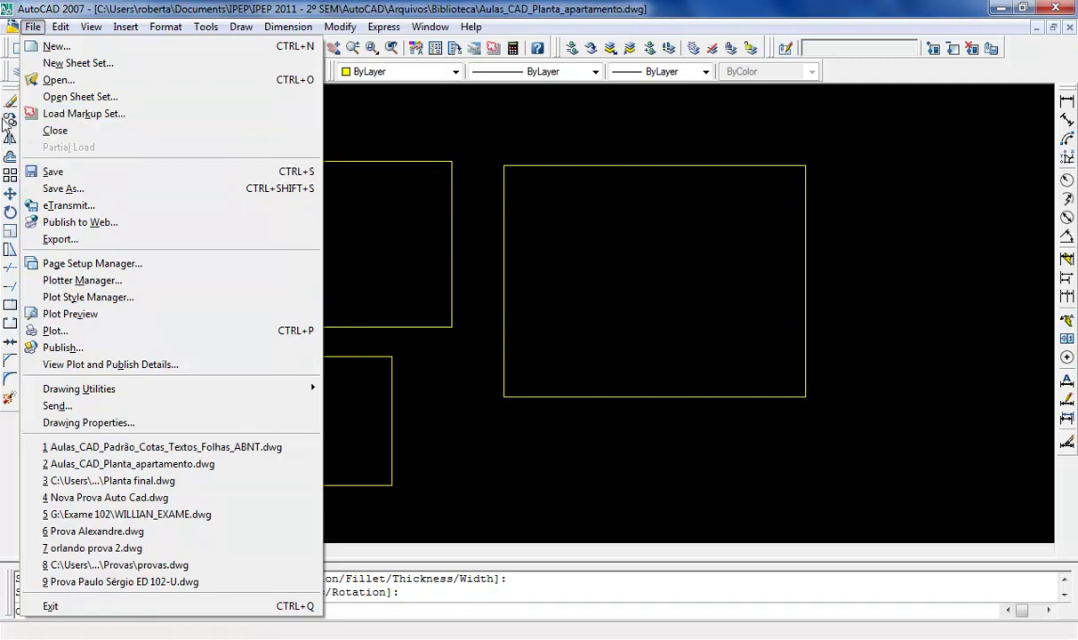
left_click(399, 113)
left_click(399, 113)
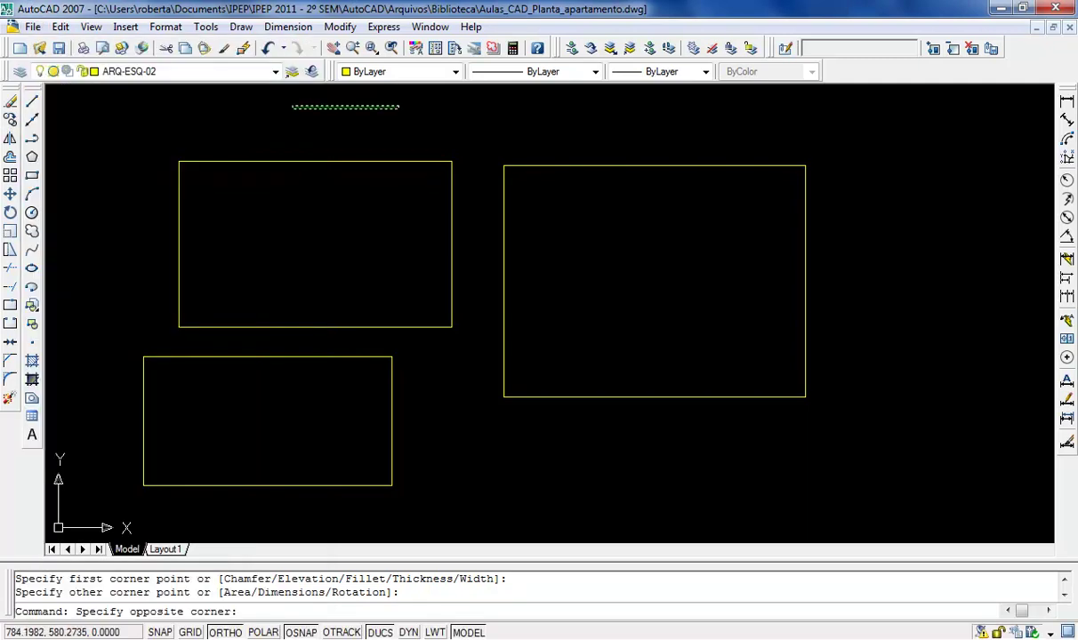
left_click(247, 110)
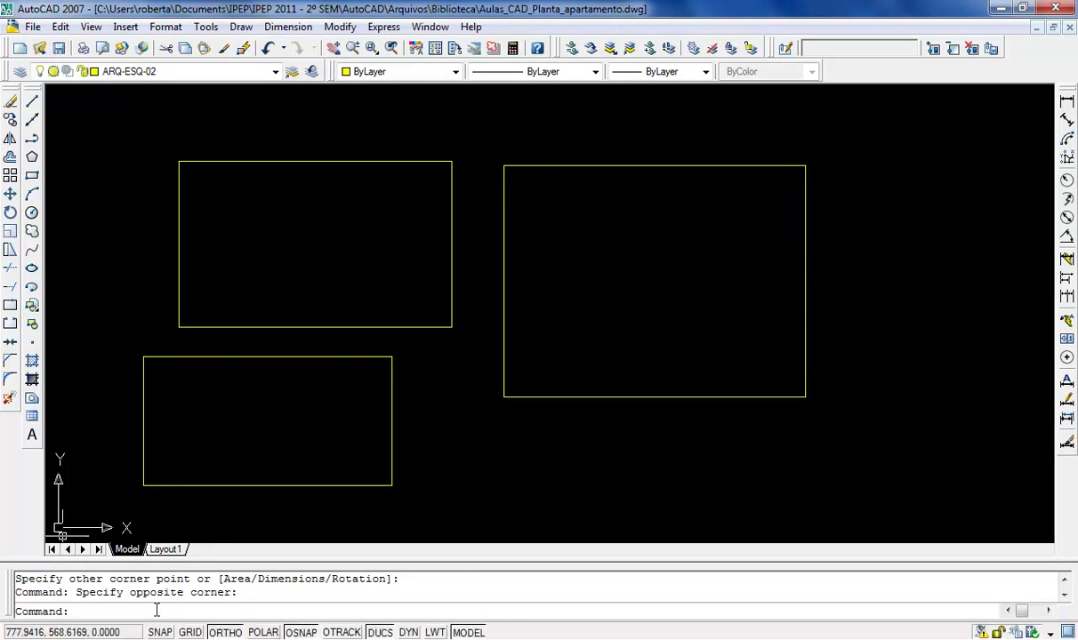
left_click(34, 28)
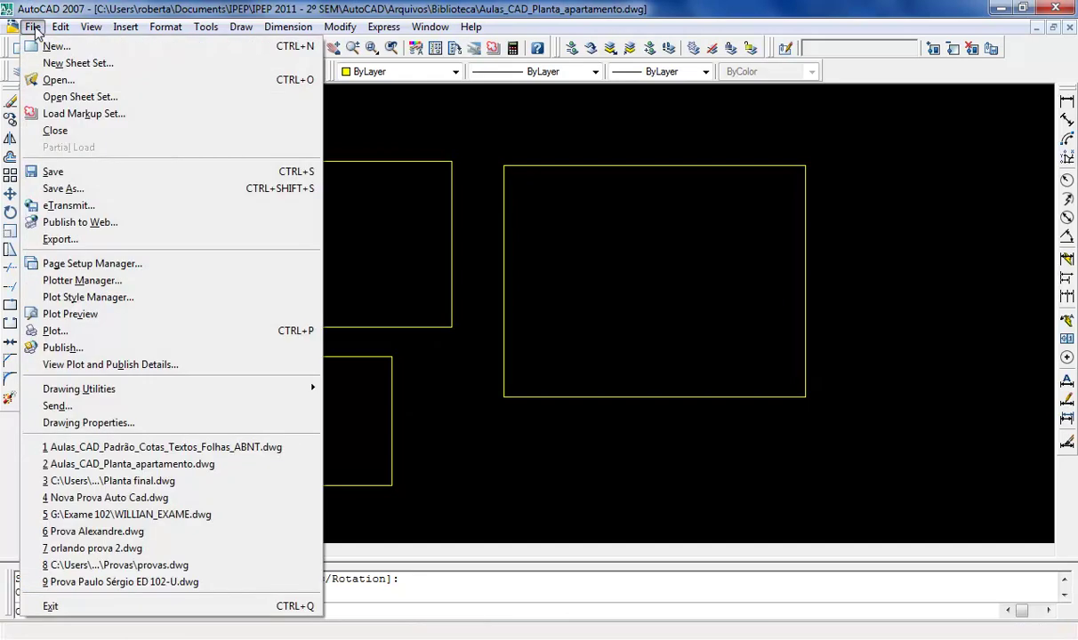